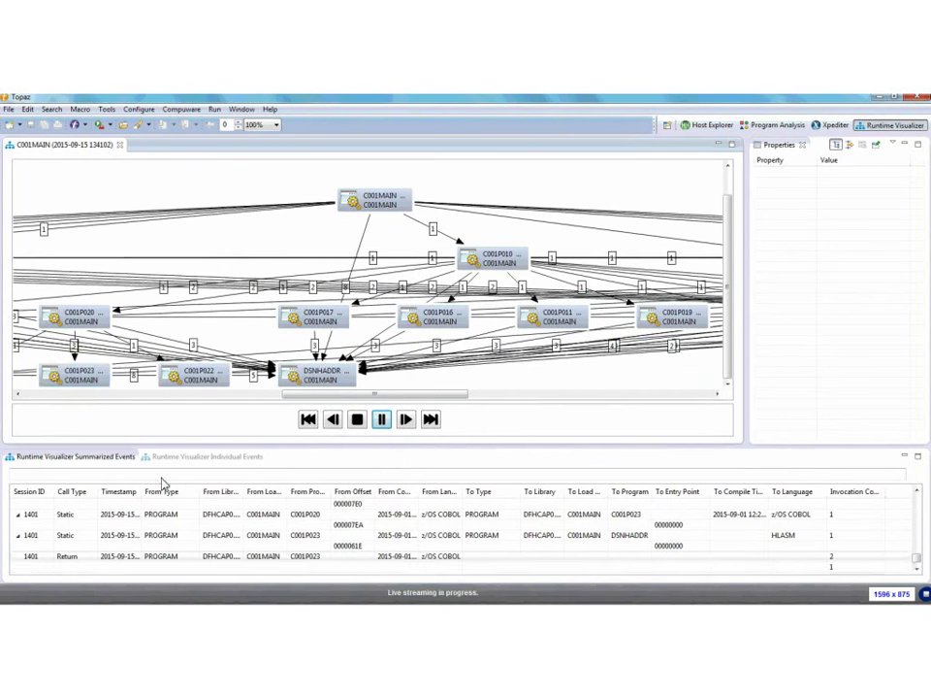
Step: Show the individual runtime events and stop the C001MAIN visualization playback
{"action": "left_click", "coordinate": [212, 458]}
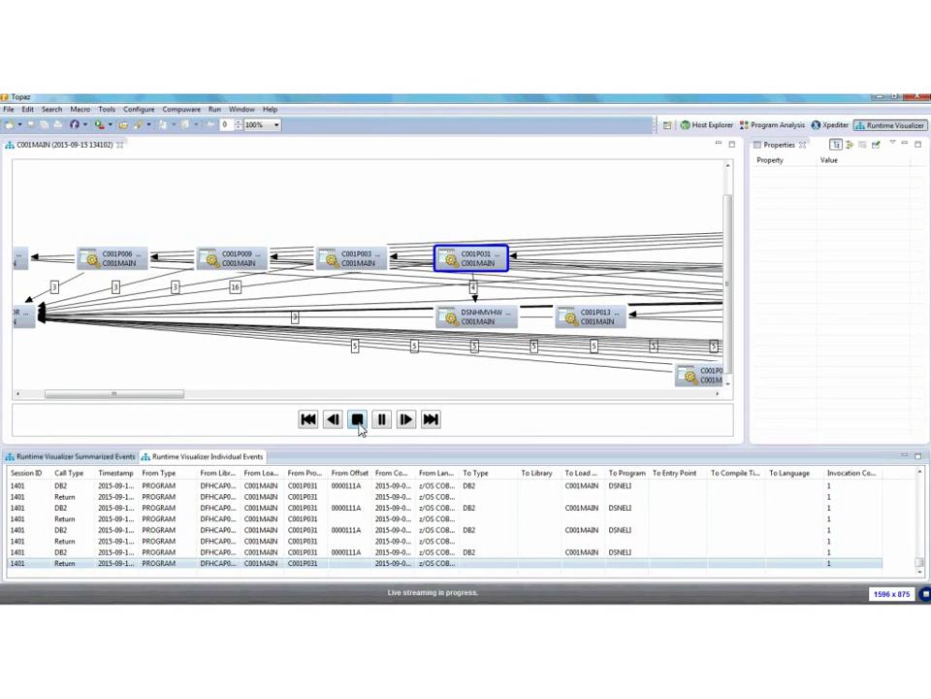
{"action": "left_click", "coordinate": [357, 419]}
Step: Review the file formats offered for exporting the visualization, leave without exporting, and check the export option for the individual events
{"action": "right_click", "coordinate": [358, 372]}
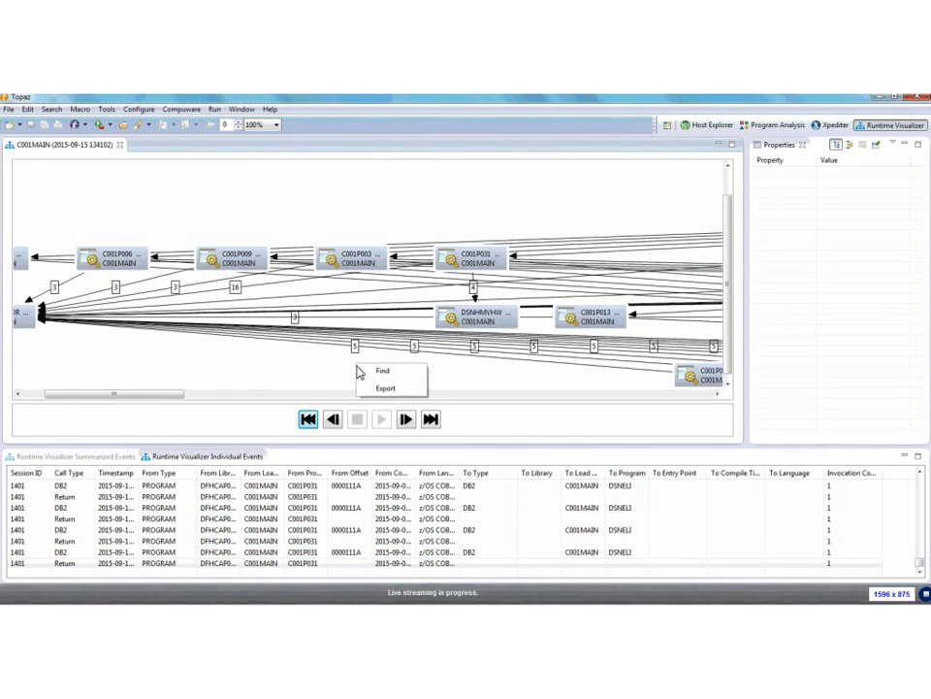
{"action": "left_click", "coordinate": [389, 388]}
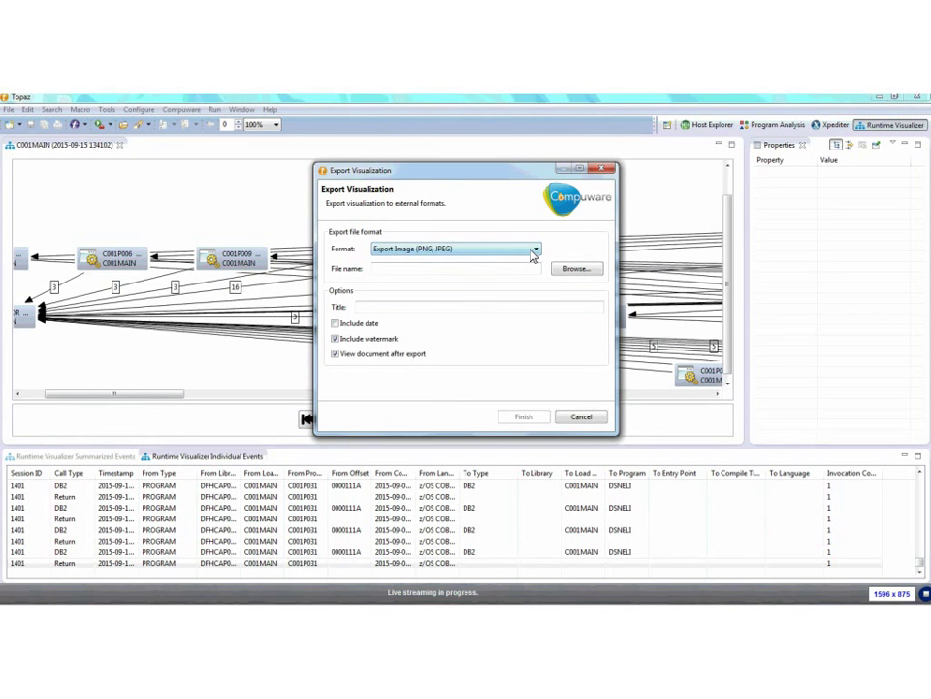
{"action": "left_click", "coordinate": [534, 254]}
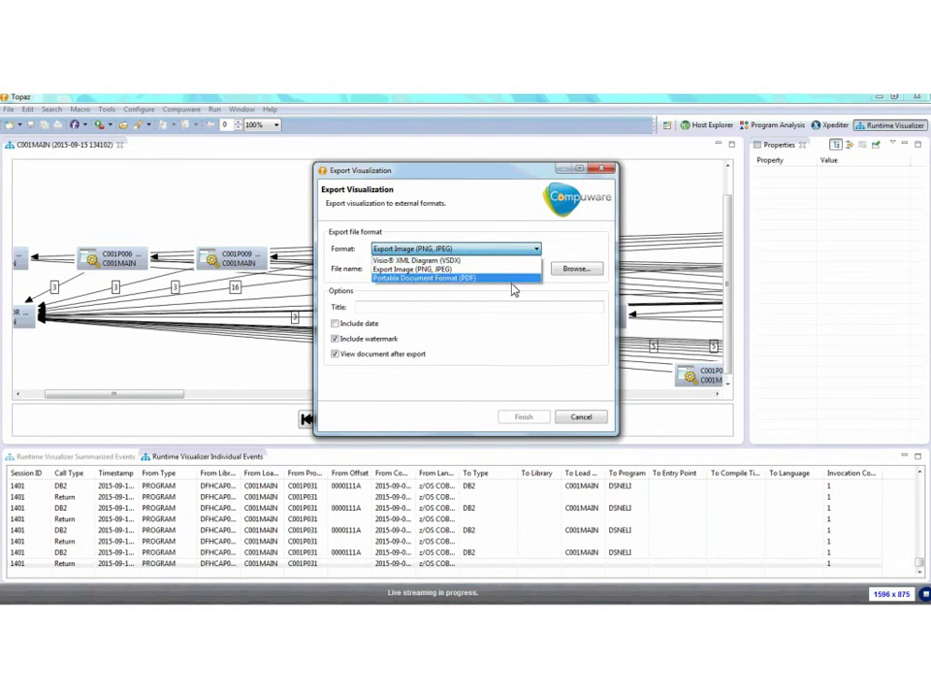
{"action": "left_click", "coordinate": [577, 424]}
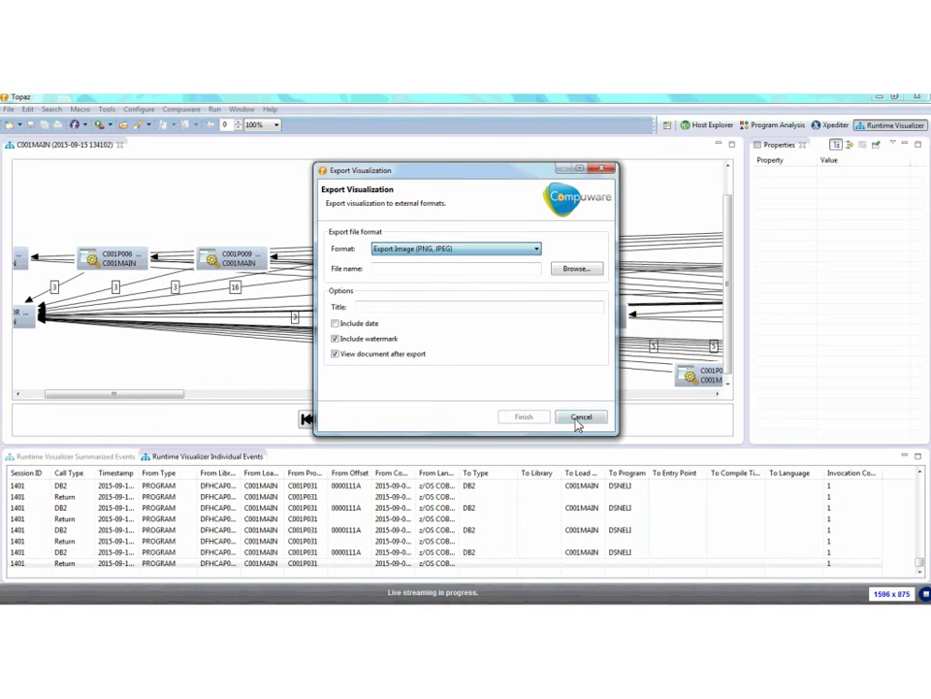
{"action": "left_click", "coordinate": [575, 424]}
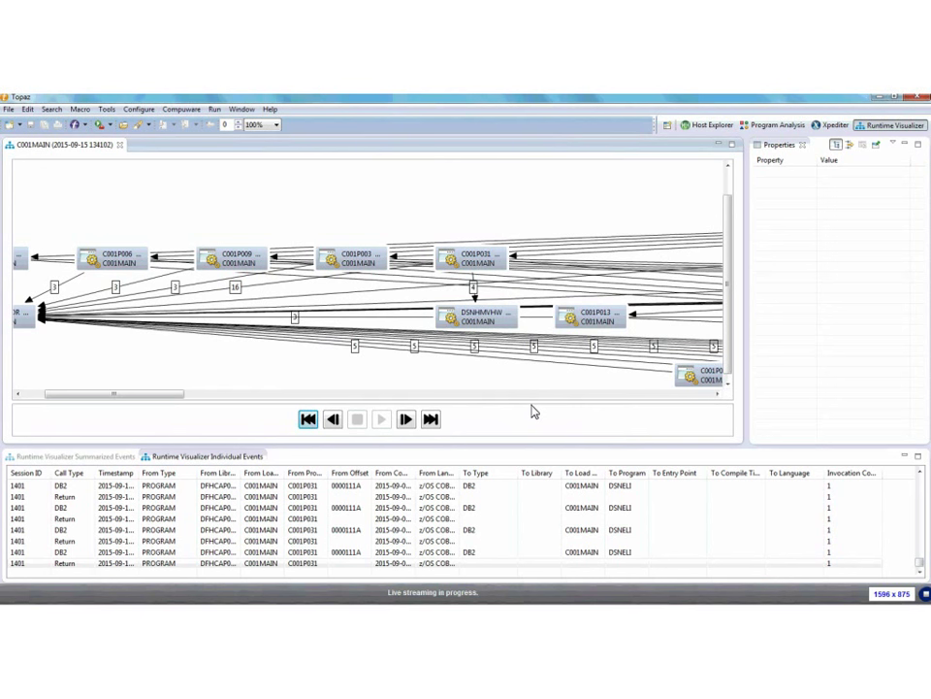
{"action": "right_click", "coordinate": [352, 519]}
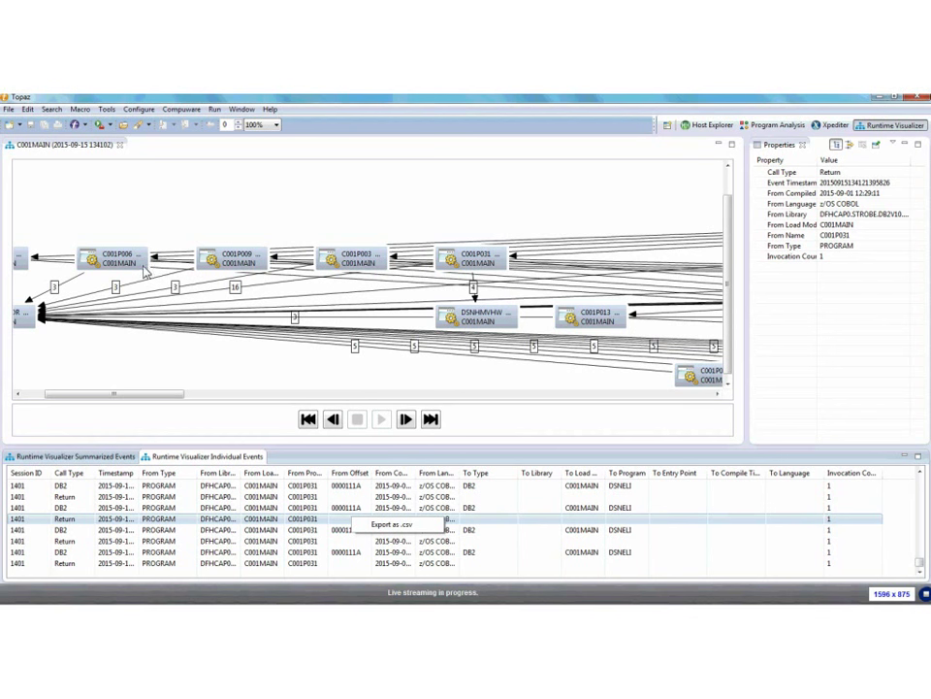
Step: Close the C001MAIN visualization and import cexcp01a-50000.csv as a Runtime Visualization set to Play, with event animation off
{"action": "left_click", "coordinate": [120, 144]}
{"action": "left_click", "coordinate": [8, 109]}
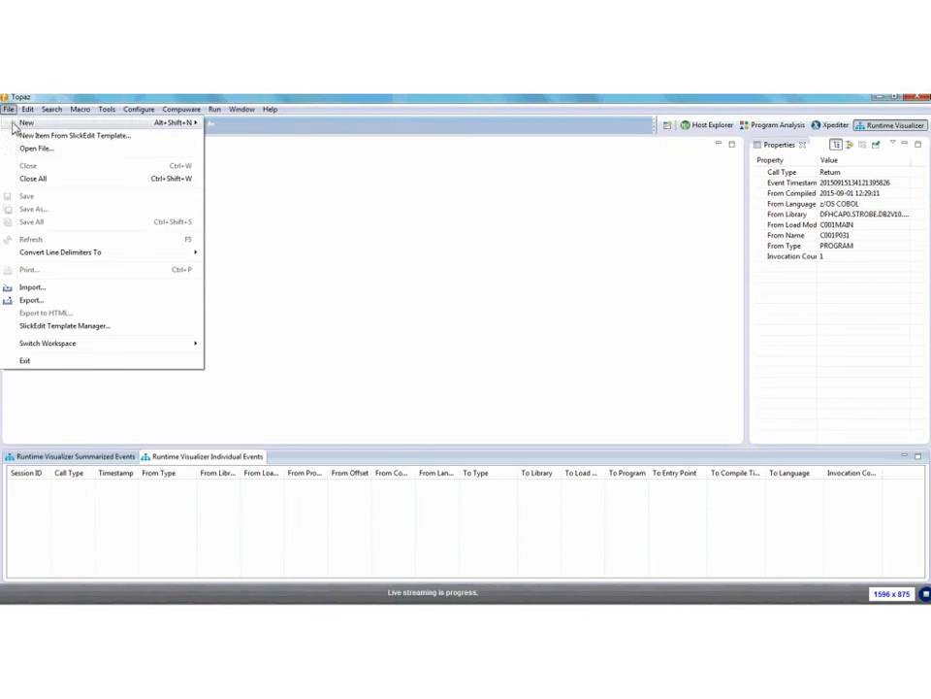
{"action": "left_click", "coordinate": [39, 288]}
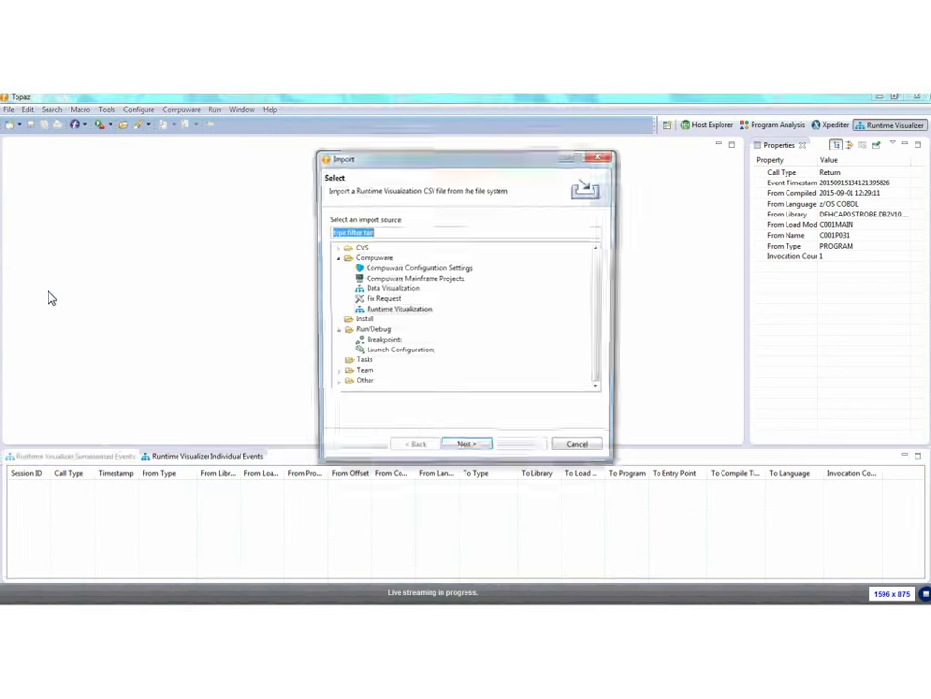
{"action": "left_click", "coordinate": [403, 311]}
{"action": "left_click", "coordinate": [463, 451]}
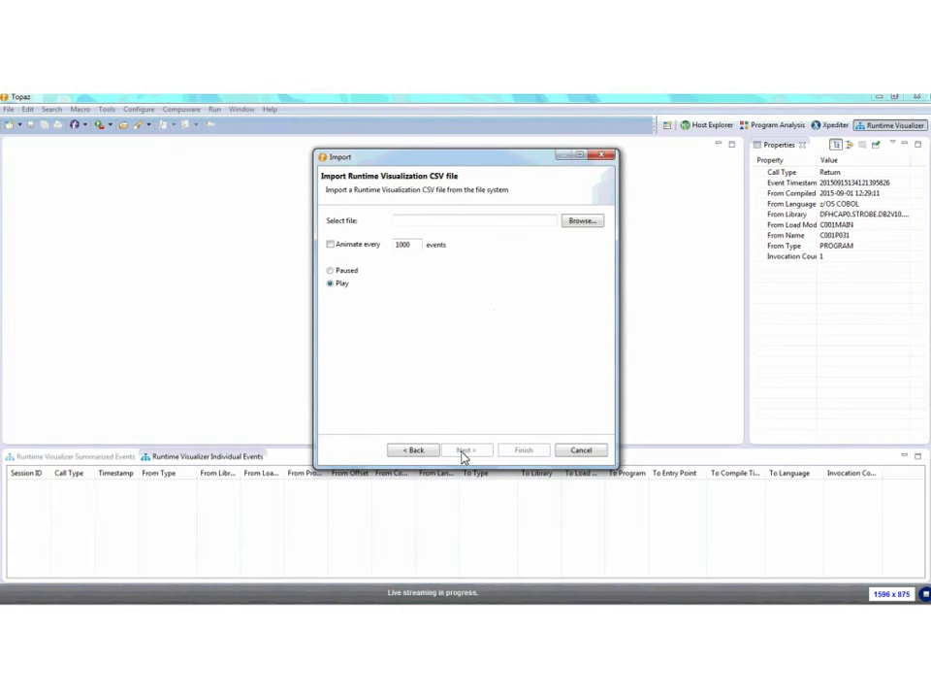
{"action": "left_click", "coordinate": [583, 222]}
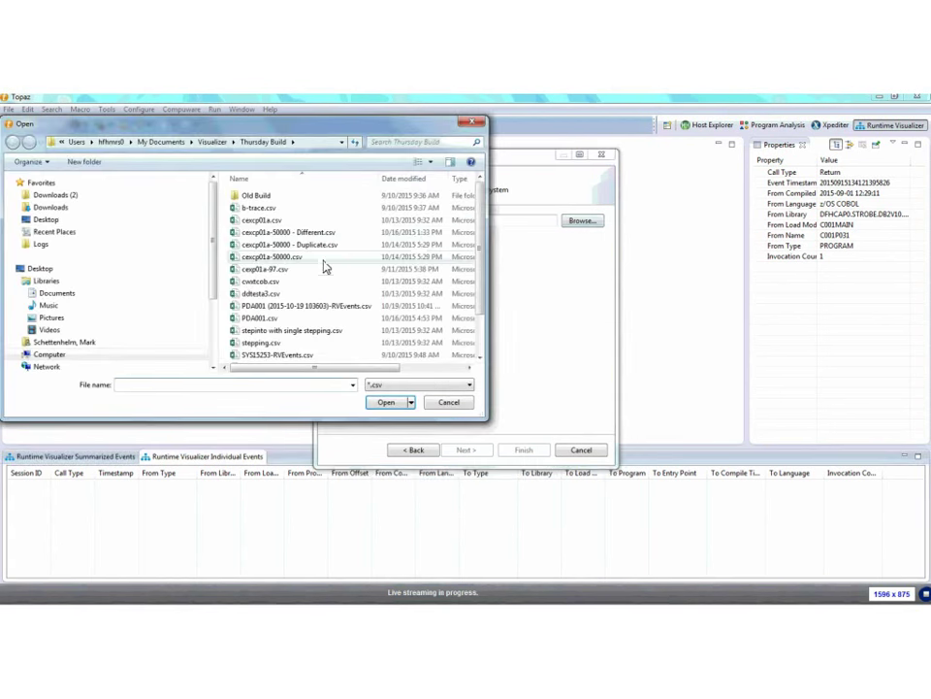
{"action": "left_click", "coordinate": [291, 257]}
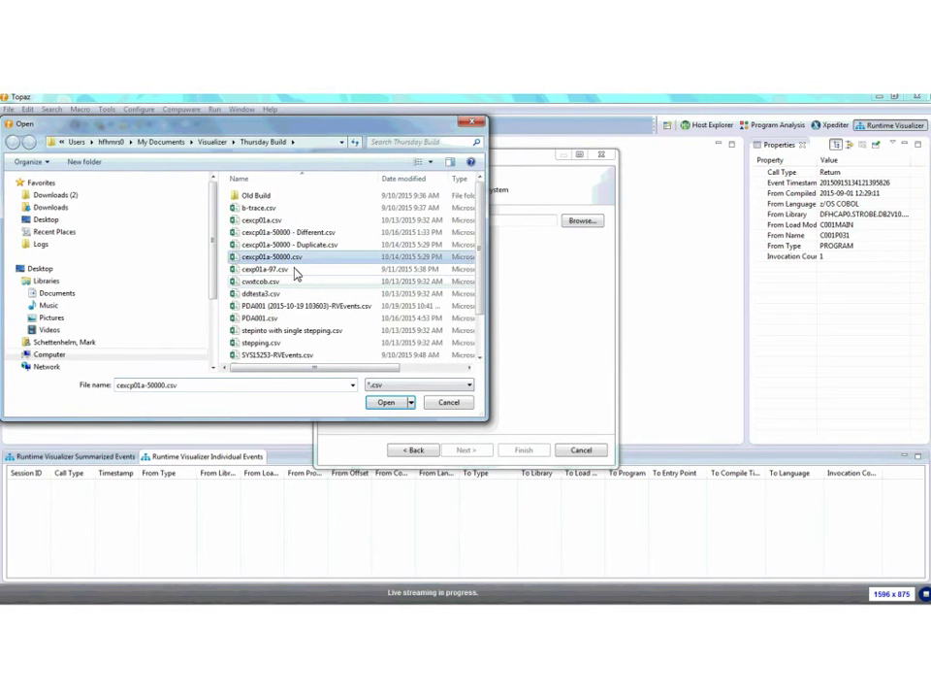
{"action": "left_click", "coordinate": [385, 404]}
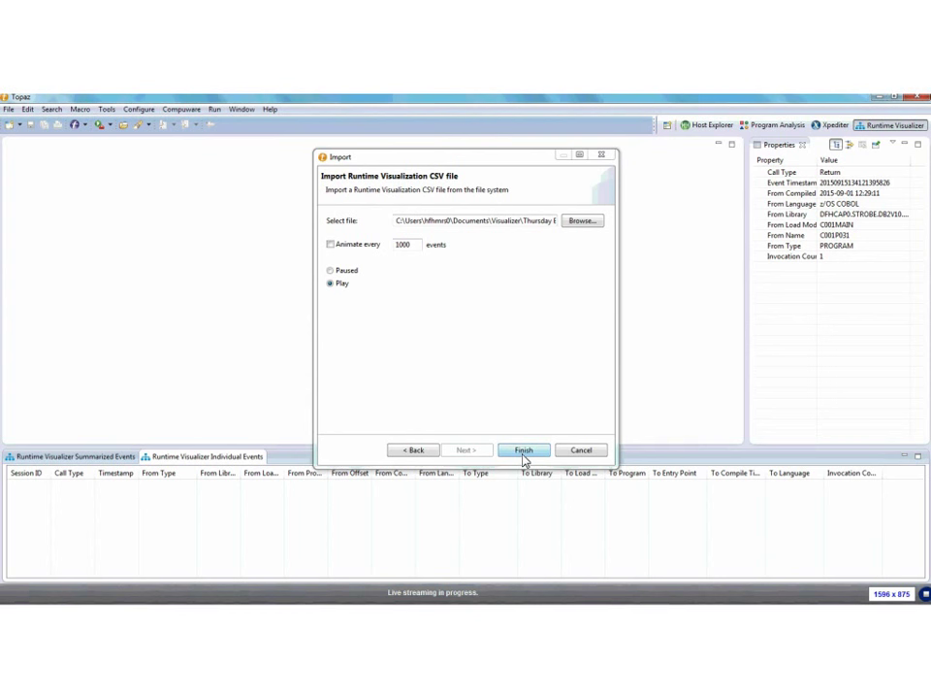
{"action": "left_click", "coordinate": [524, 452]}
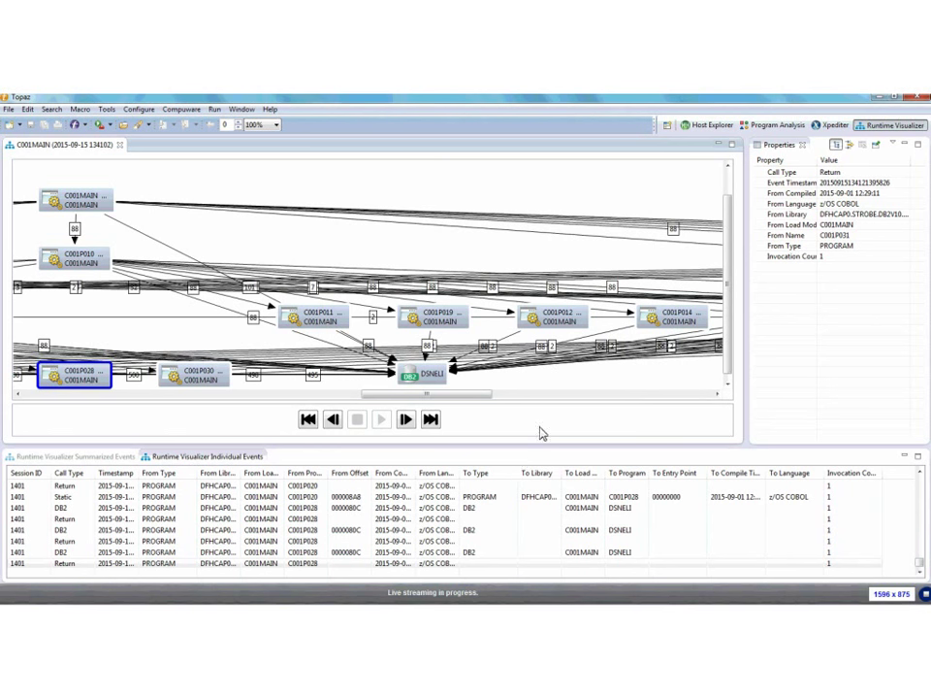
Step: Enlarge the diagram area and reposition the DSNELI database node just below C001P028
{"action": "left_click_drag", "start_coordinate": [519, 453], "coordinate": [505, 500]}
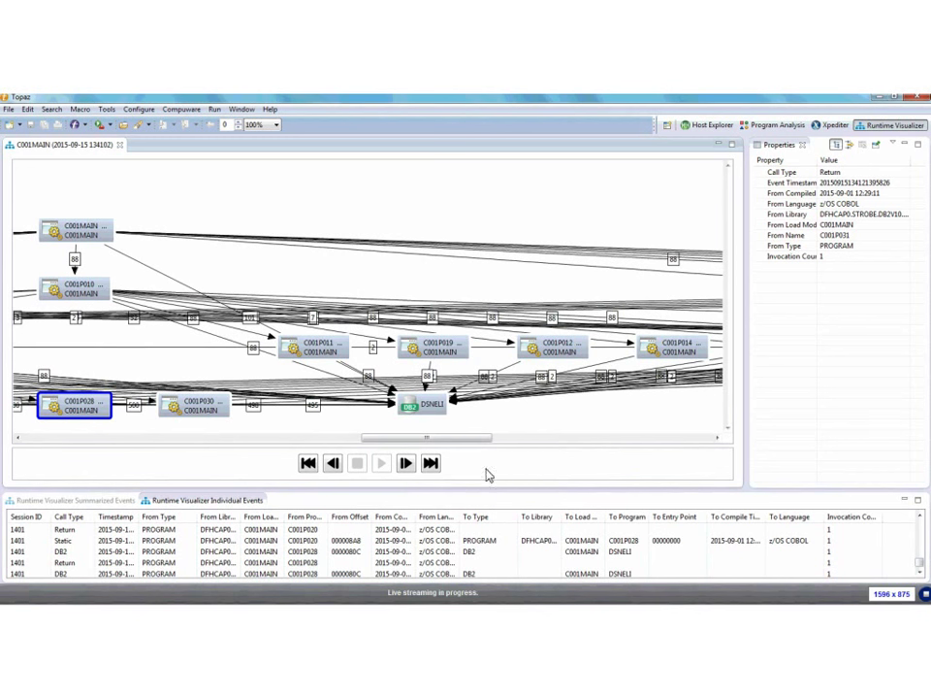
{"action": "left_click_drag", "start_coordinate": [432, 405], "coordinate": [116, 432]}
{"action": "left_click_drag", "start_coordinate": [728, 255], "coordinate": [729, 267]}
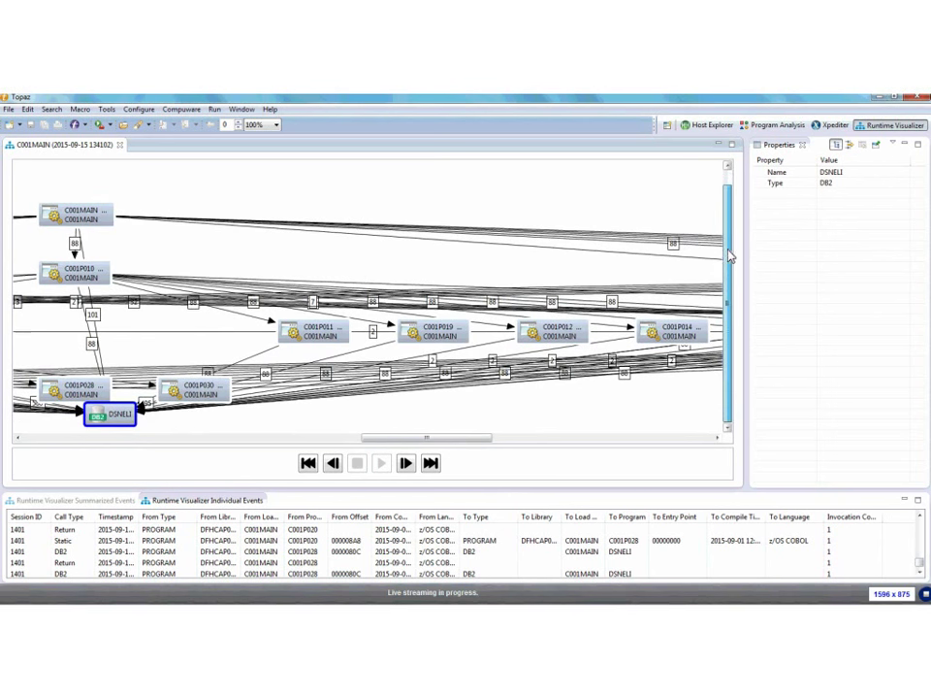
{"action": "left_click_drag", "start_coordinate": [119, 413], "coordinate": [60, 451]}
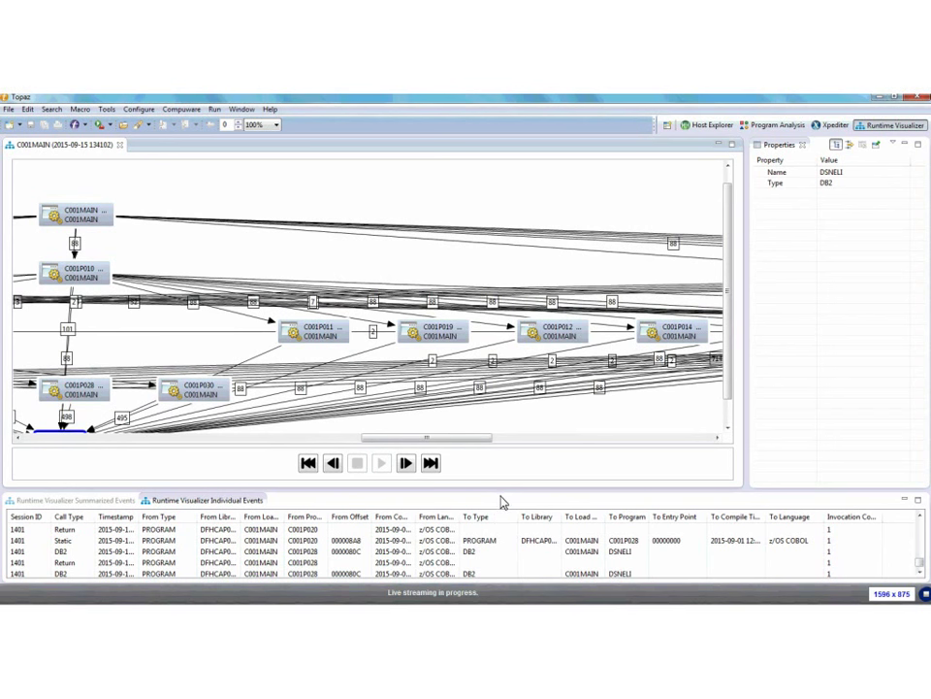
{"action": "left_click_drag", "start_coordinate": [442, 492], "coordinate": [495, 524]}
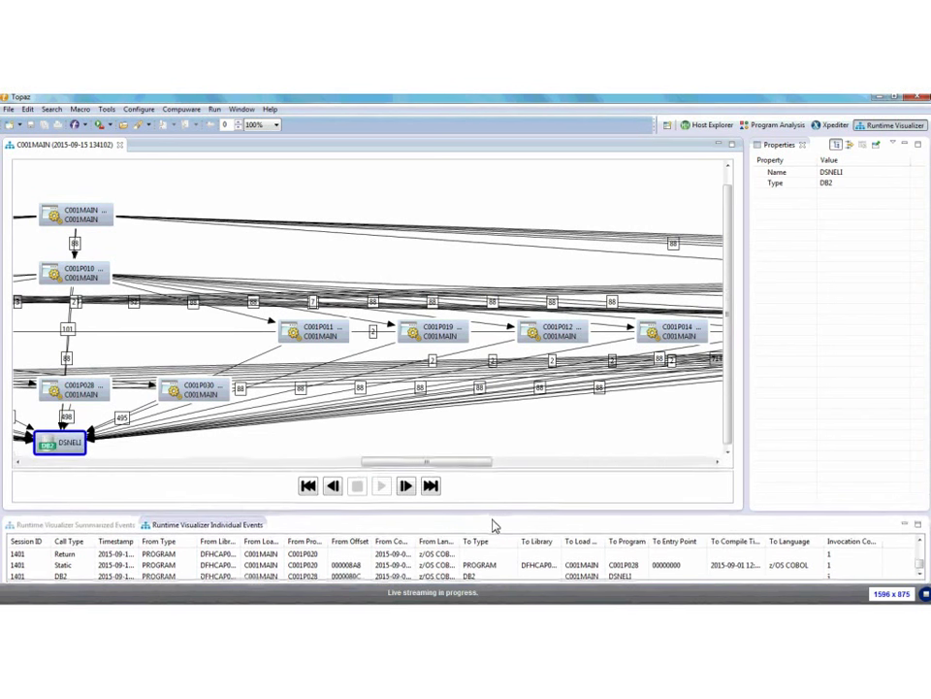
Step: Step the visualization forward three events and back one
{"action": "left_click_drag", "start_coordinate": [441, 465], "coordinate": [368, 471]}
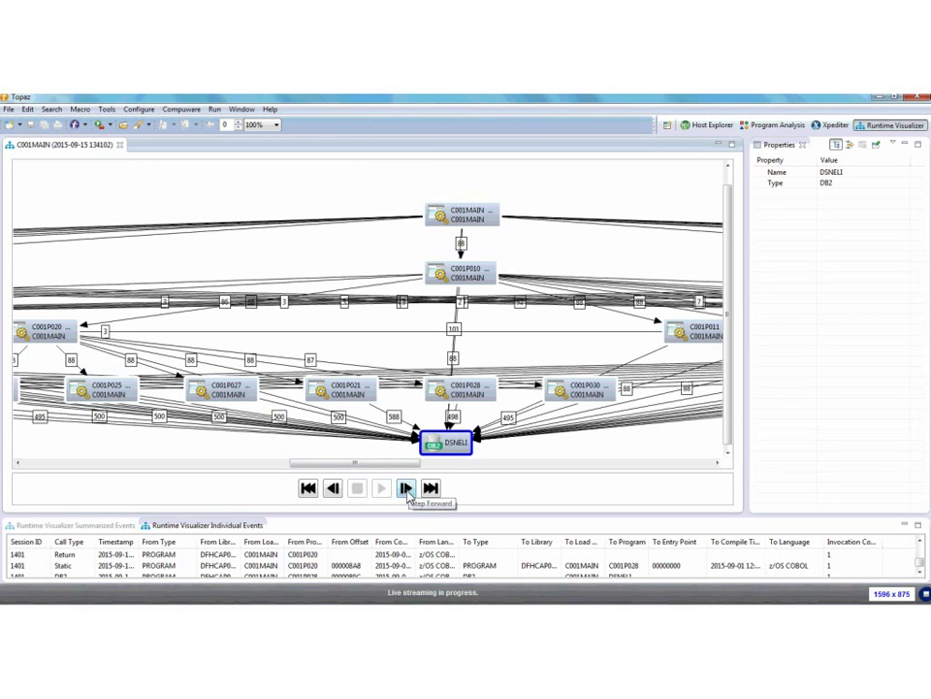
{"action": "left_click", "coordinate": [406, 489]}
{"action": "left_click", "coordinate": [406, 489]}
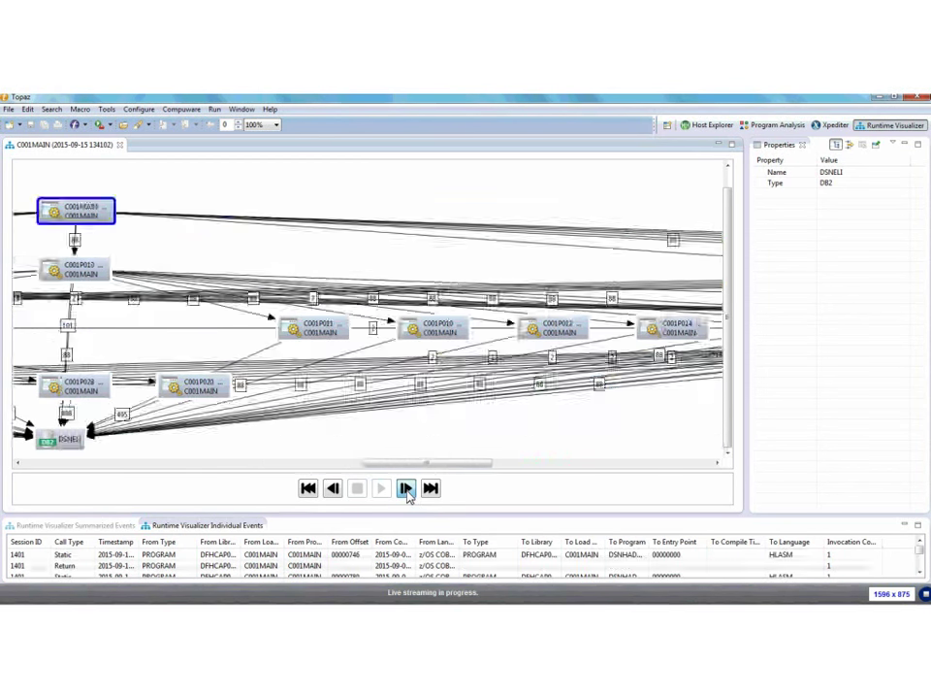
{"action": "left_click", "coordinate": [406, 489]}
{"action": "left_click", "coordinate": [330, 490]}
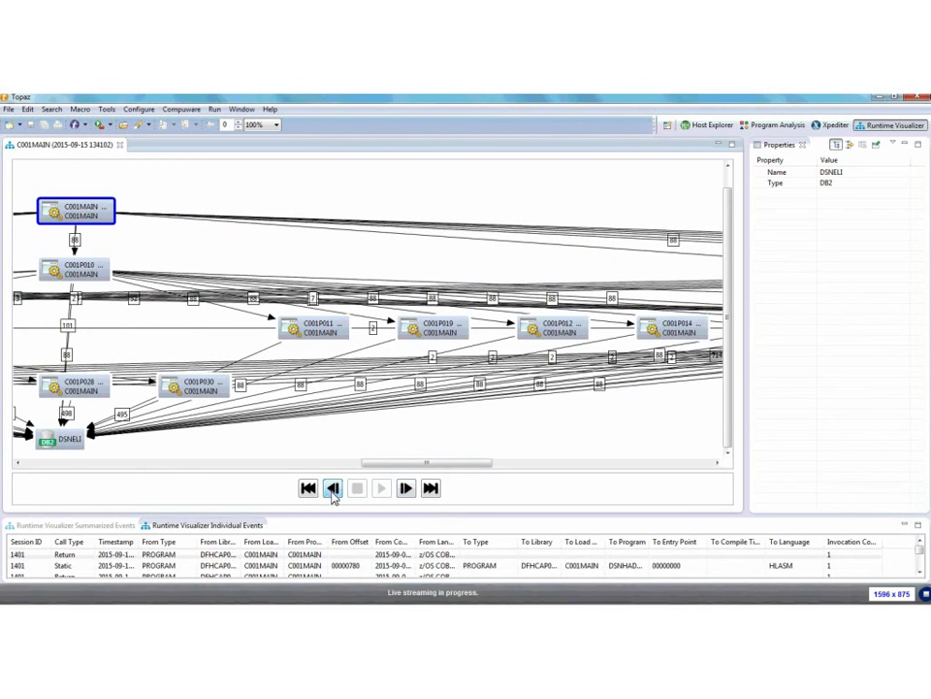
Step: Inspect the properties of program C001P010 and of the DB2 calls from C001P023, C001P024 and C001P025 to DSNELI
{"action": "left_click_drag", "start_coordinate": [426, 462], "coordinate": [342, 467]}
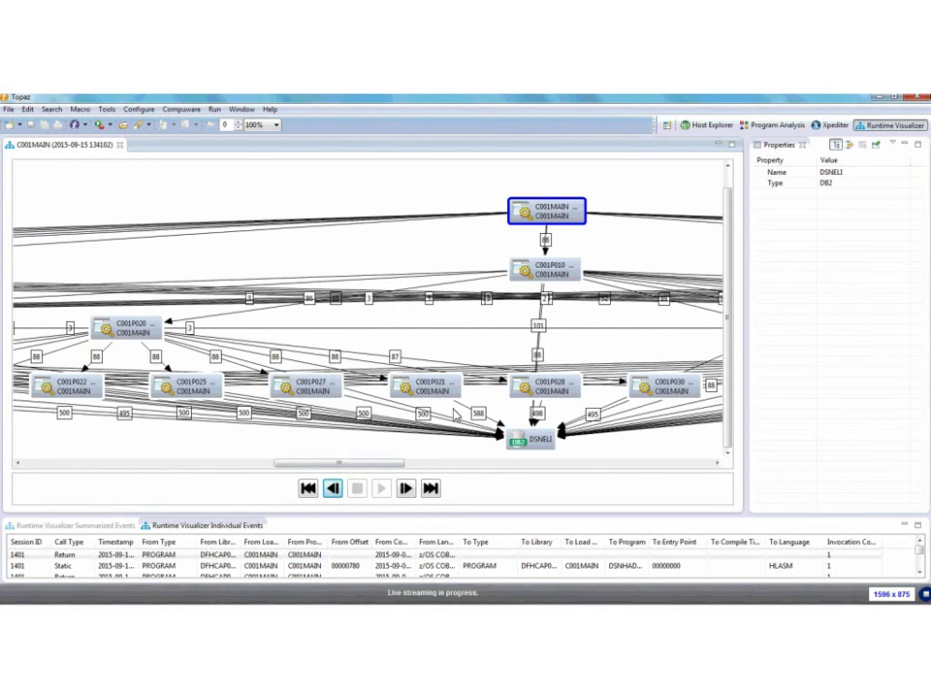
{"action": "left_click", "coordinate": [543, 276]}
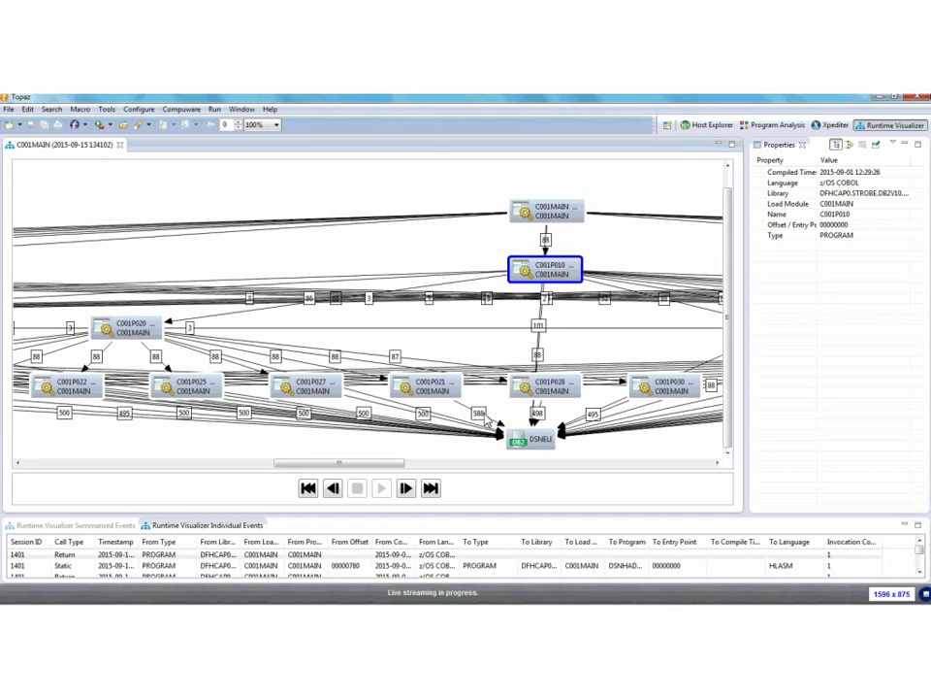
{"action": "left_click", "coordinate": [242, 417]}
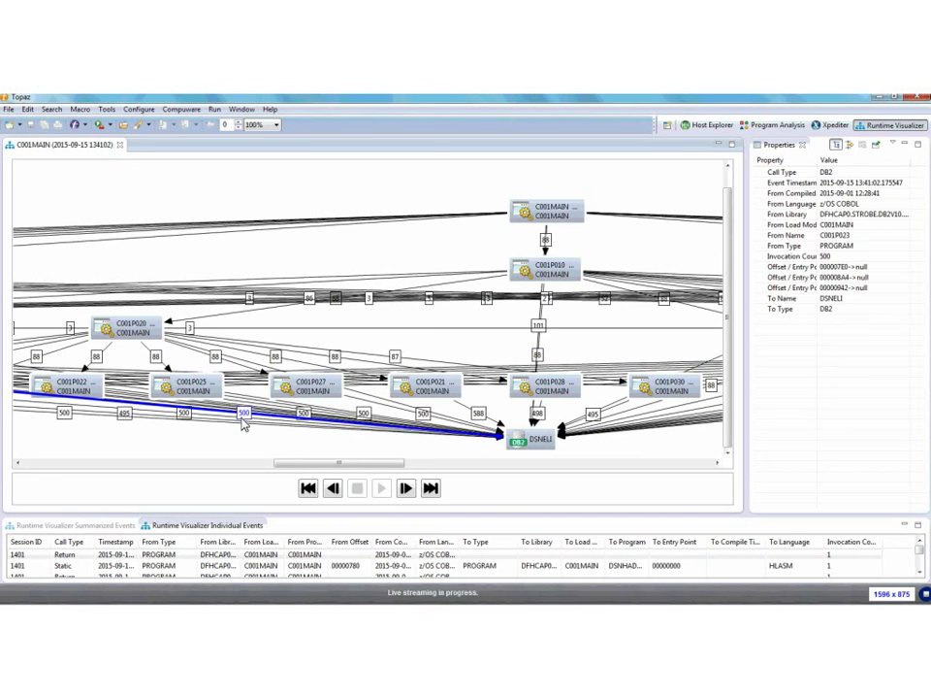
{"action": "left_click", "coordinate": [189, 423]}
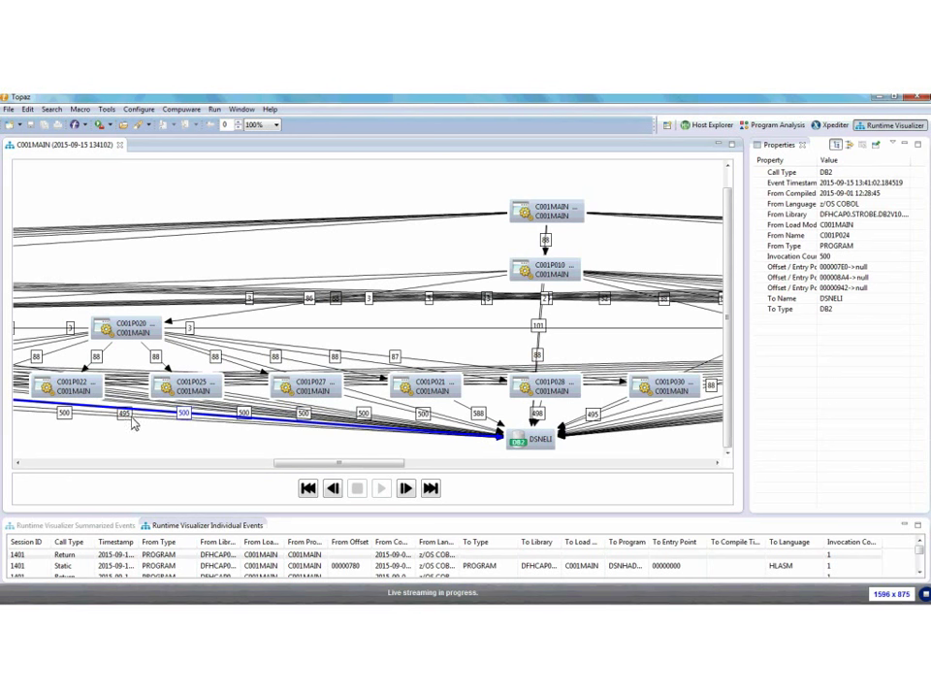
{"action": "left_click", "coordinate": [363, 418]}
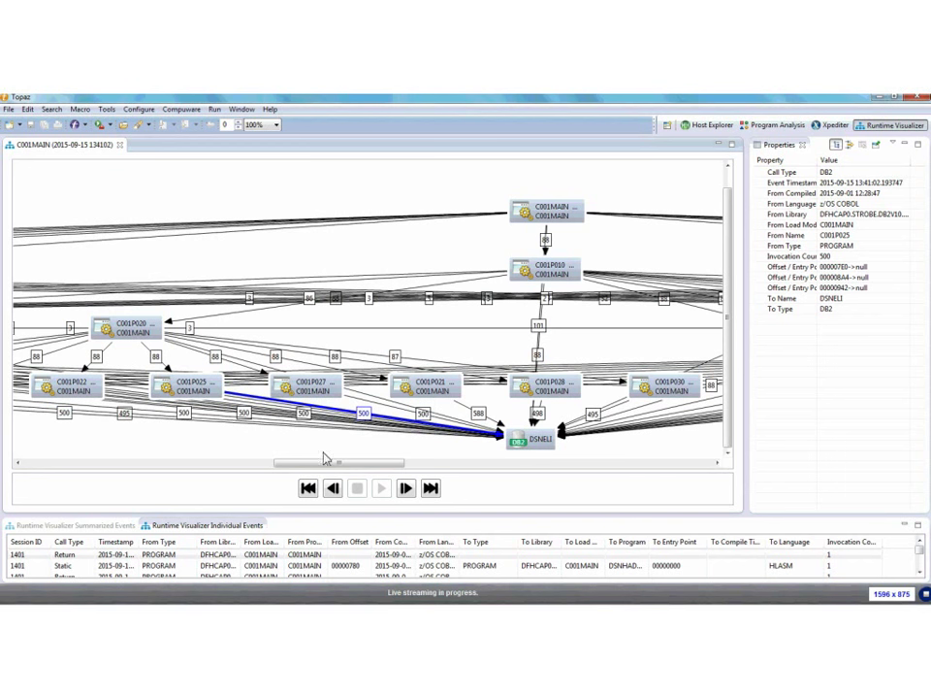
Step: Inspect the properties of the DB2 call link labelled 6312 and of the static call from C001P024 to DSNHADD2
{"action": "left_click_drag", "start_coordinate": [323, 464], "coordinate": [232, 461]}
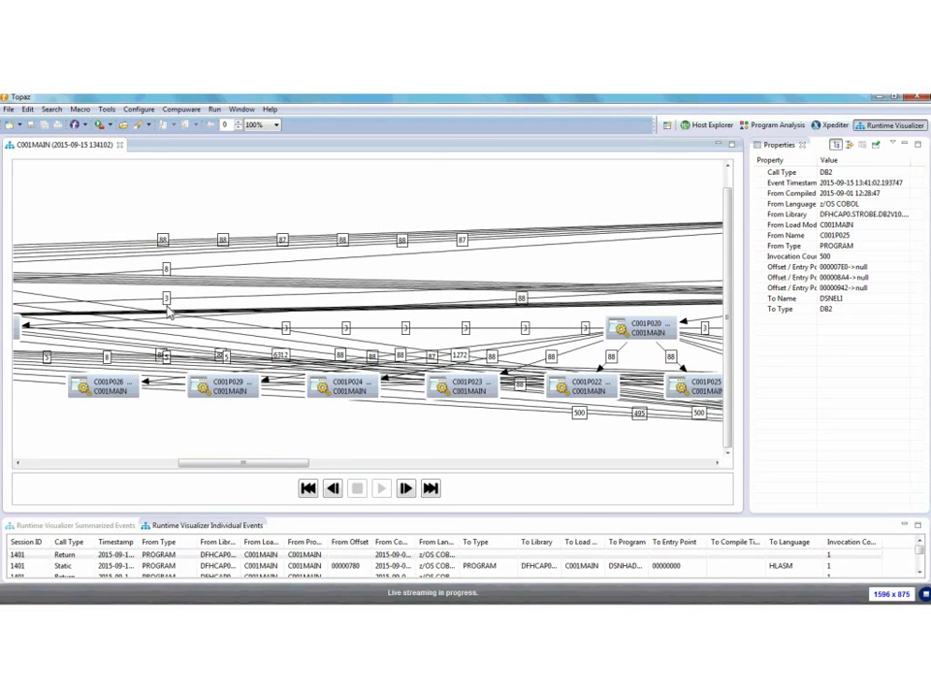
{"action": "left_click", "coordinate": [278, 357]}
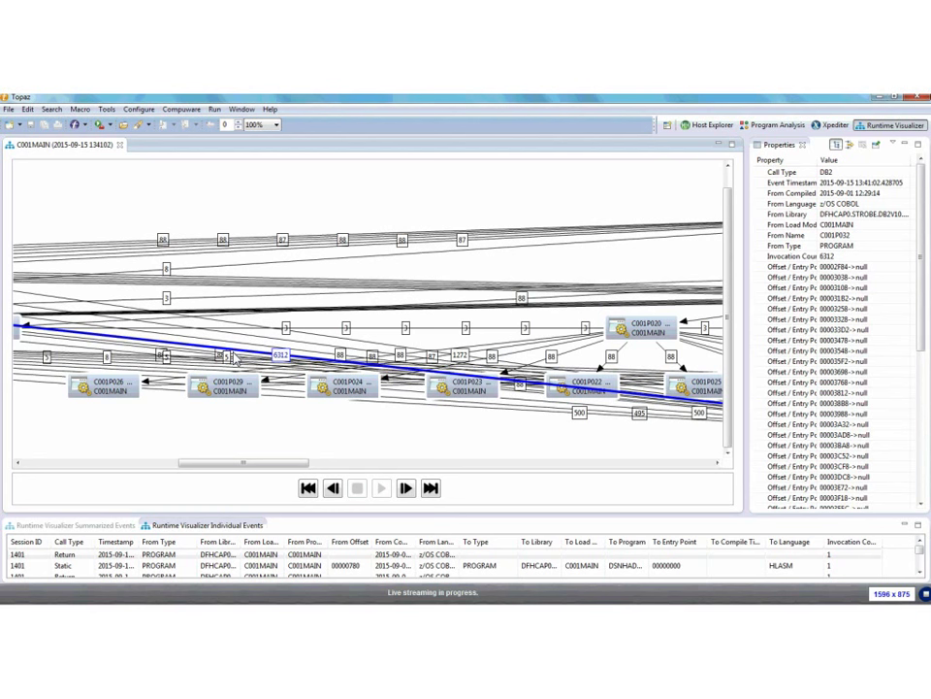
{"action": "left_click_drag", "start_coordinate": [243, 463], "coordinate": [474, 493]}
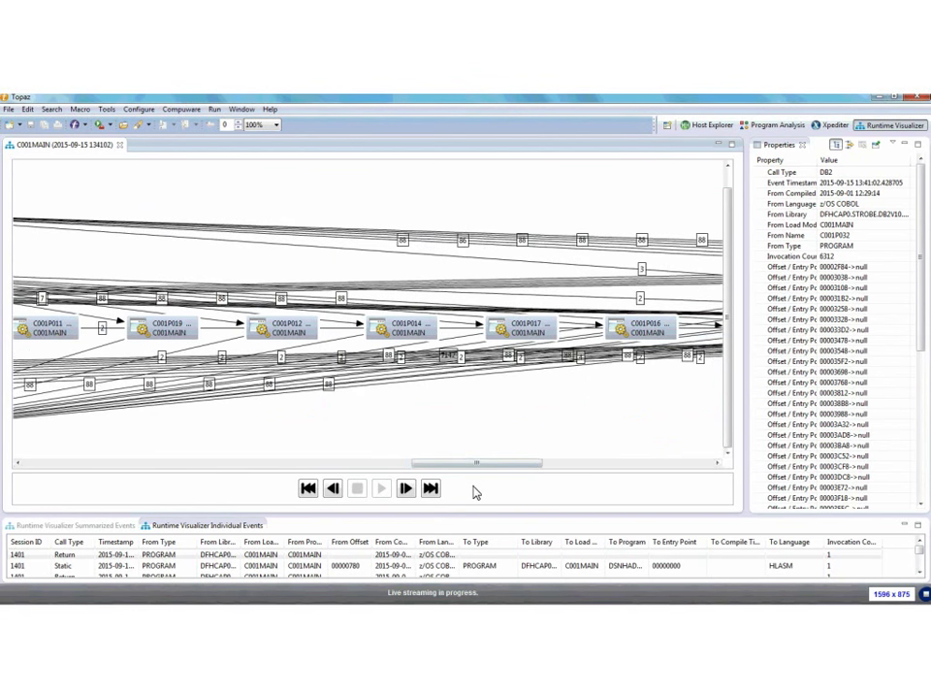
{"action": "left_click", "coordinate": [450, 357]}
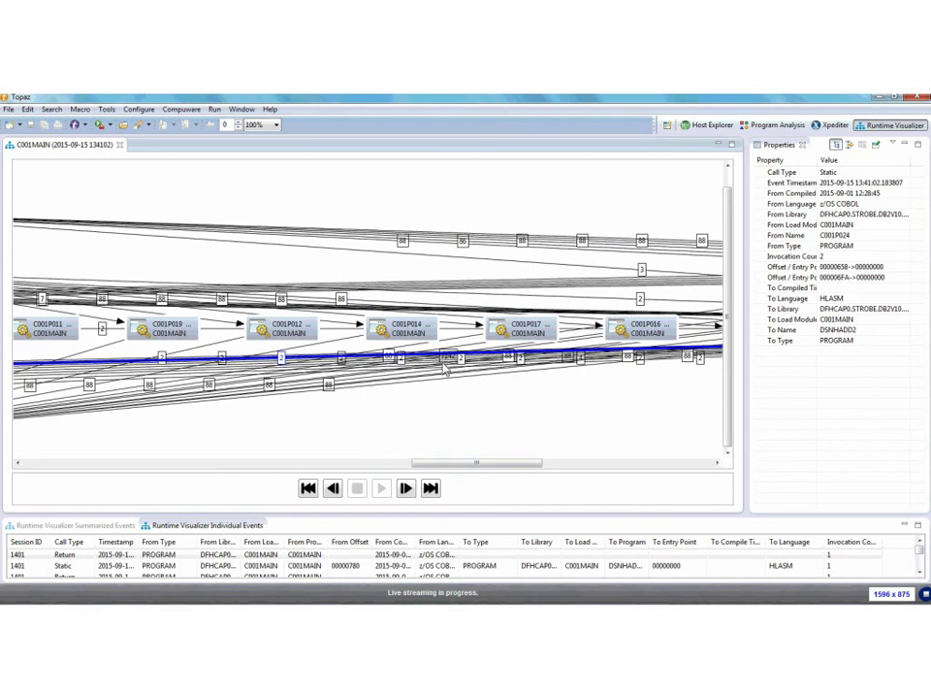
Step: Switch to the Diff window comparing cexcp01a-50000.csv with cexcp01a-50000 - Different.csv
{"action": "left_click_drag", "start_coordinate": [415, 461], "coordinate": [293, 467]}
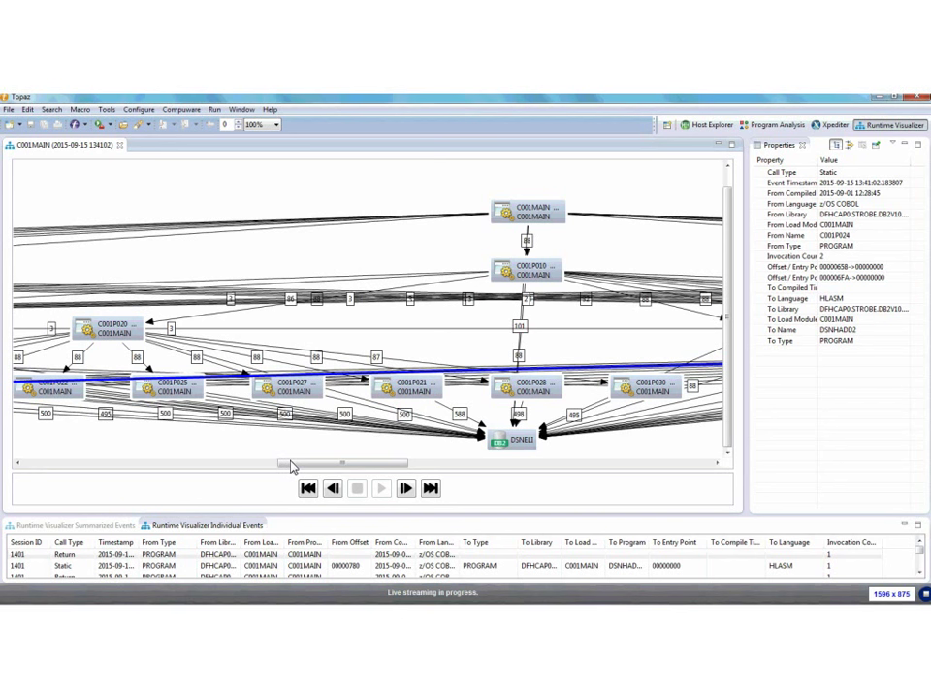
{"action": "mouse_move", "coordinate": [233, 597]}
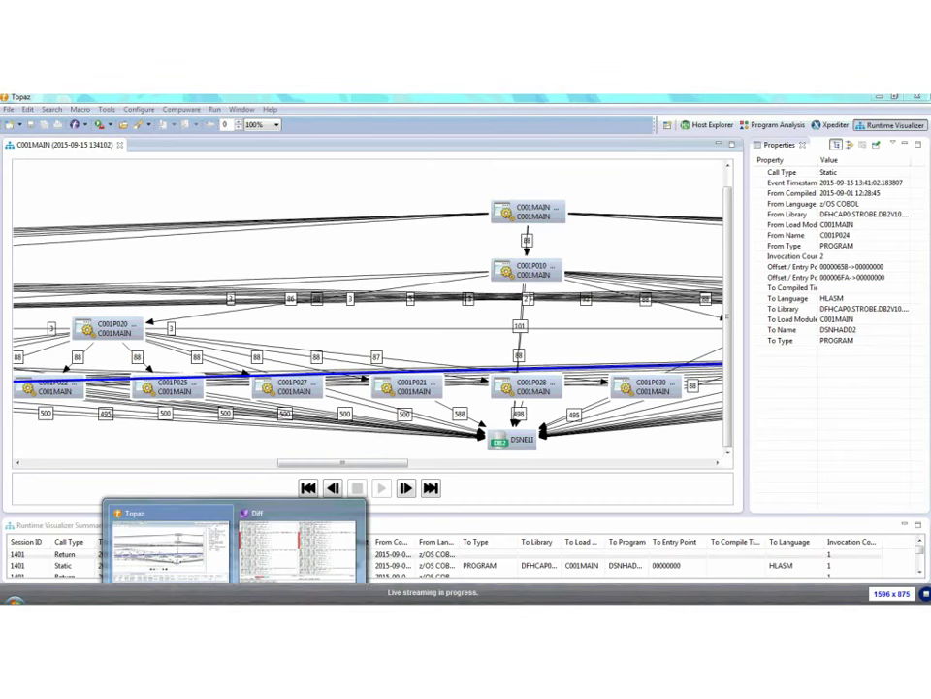
{"action": "left_click", "coordinate": [281, 575]}
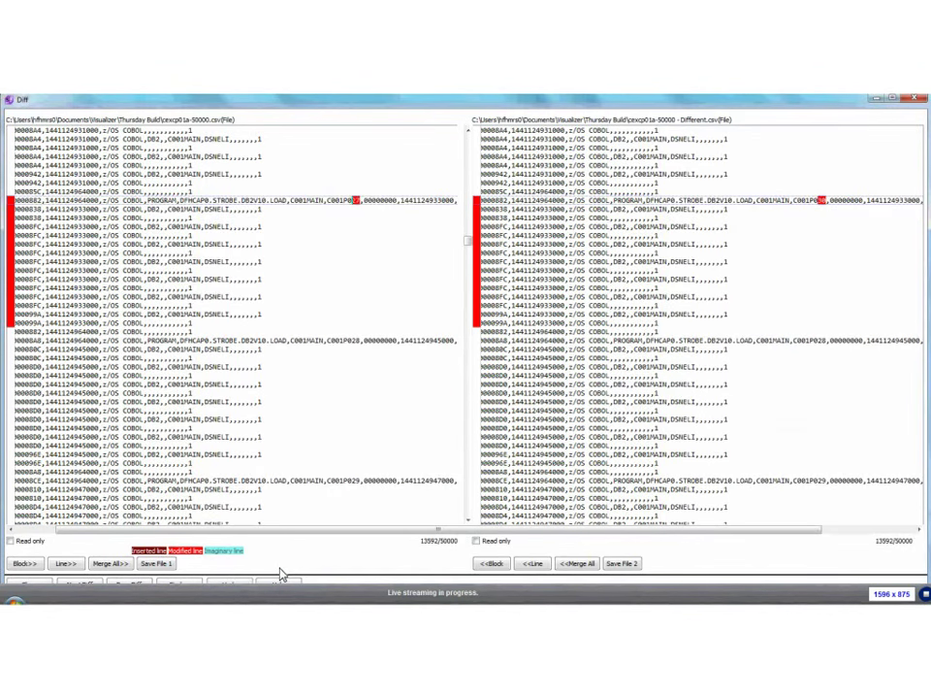